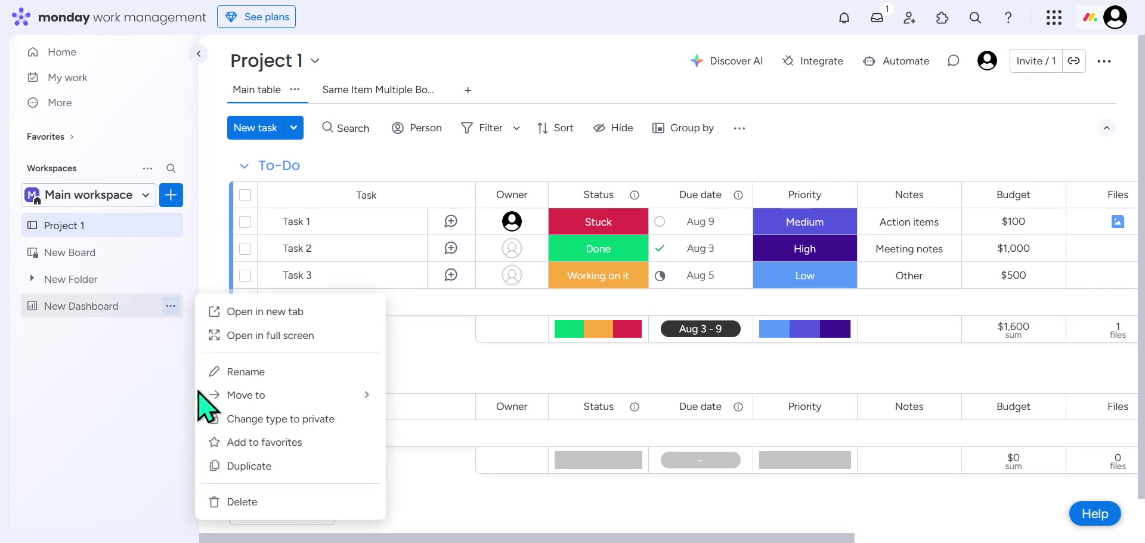
Step: Delete New Dashboard from the main workspace and dismiss the deletion notice
{"action": "left_click", "coordinate": [250, 502]}
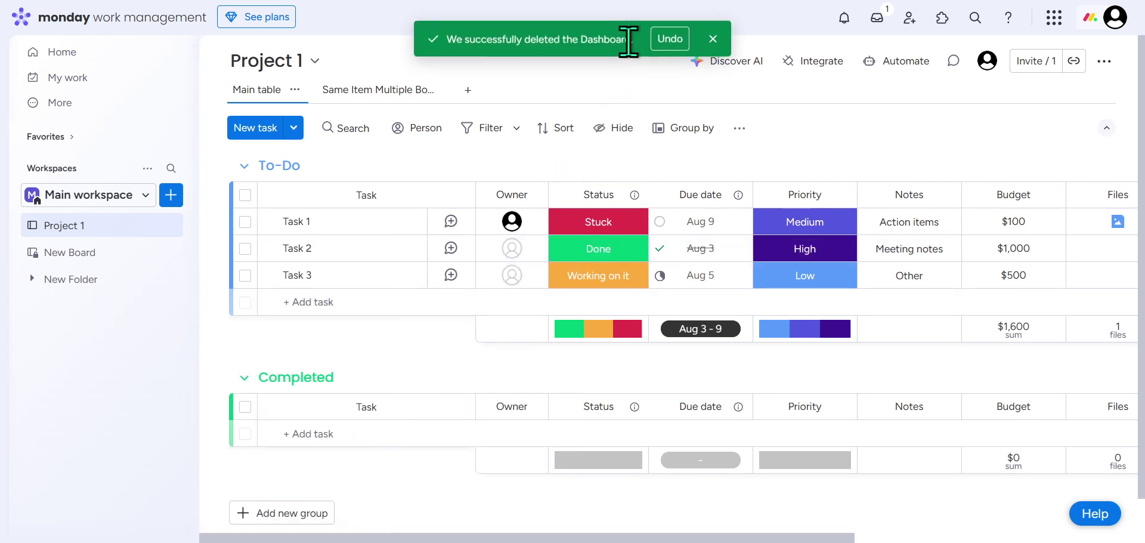
{"action": "left_click", "coordinate": [713, 29]}
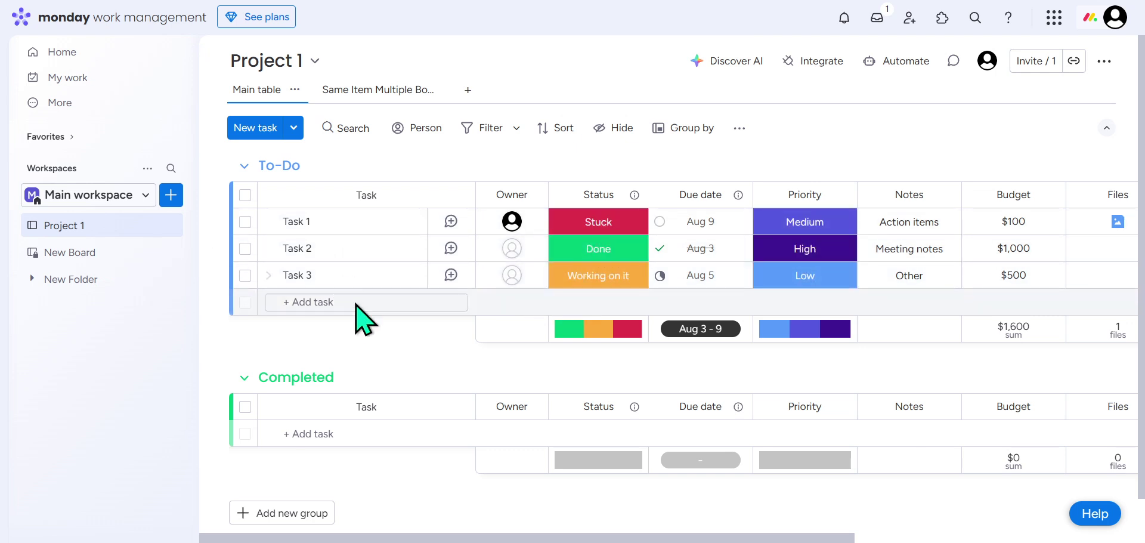
Step: Examine the task rows and the To-Do and Completed groups on the Project 1 board
{"action": "scroll", "coordinate": [364, 322], "scroll_direction": "down", "scroll_amount": 1}
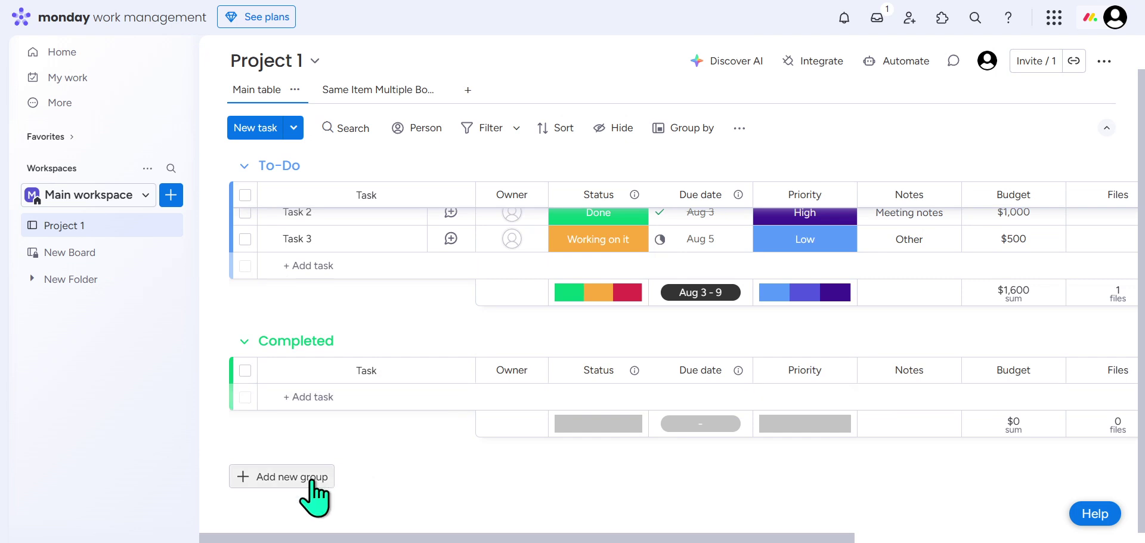
{"action": "scroll", "coordinate": [322, 474], "scroll_direction": "up", "scroll_amount": 1}
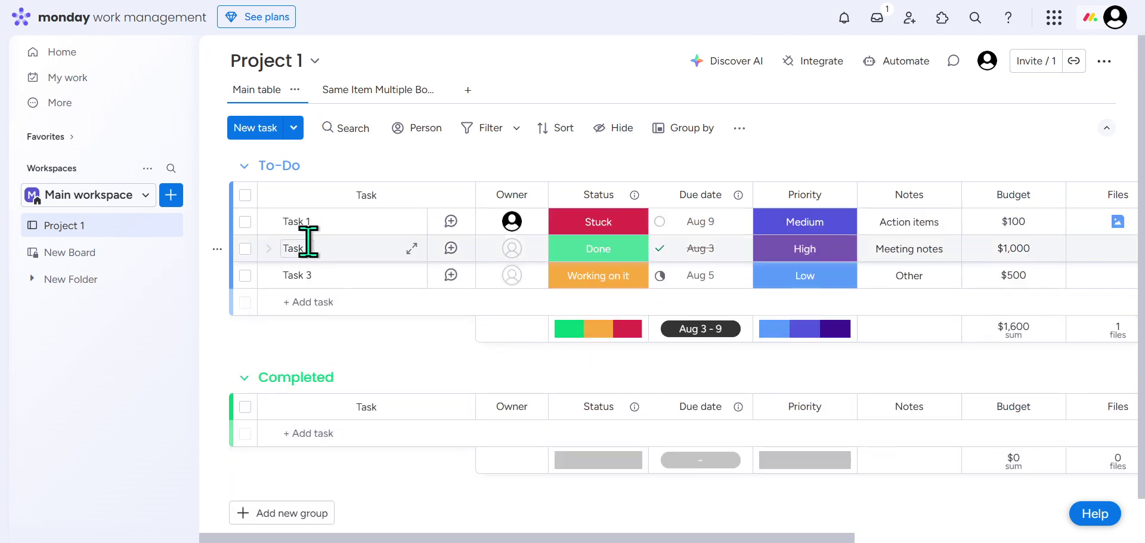
{"action": "left_click", "coordinate": [245, 248]}
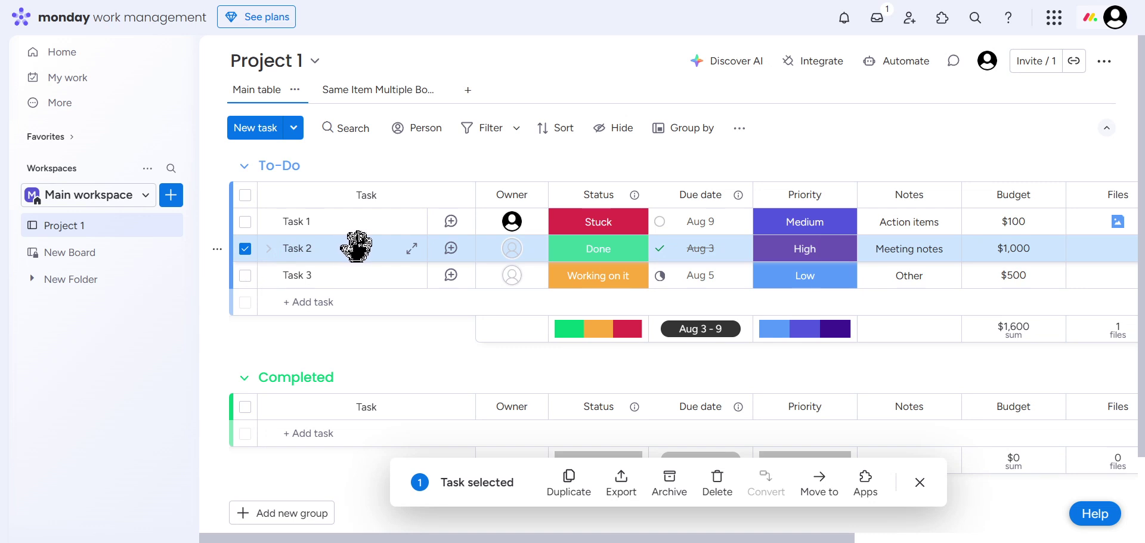
{"action": "left_click", "coordinate": [245, 249]}
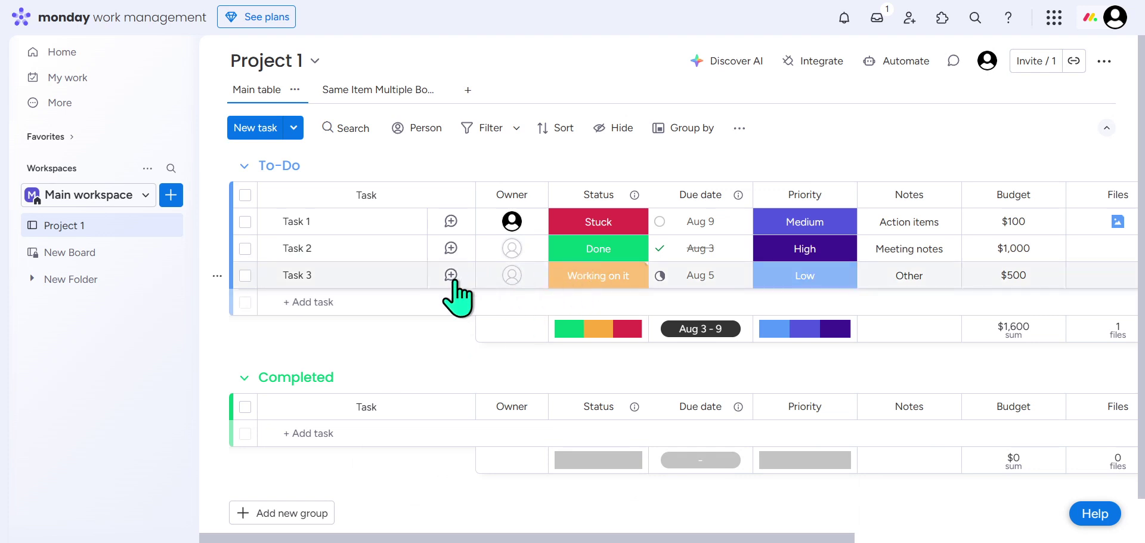
{"action": "scroll", "coordinate": [322, 382], "scroll_direction": "down", "scroll_amount": 1}
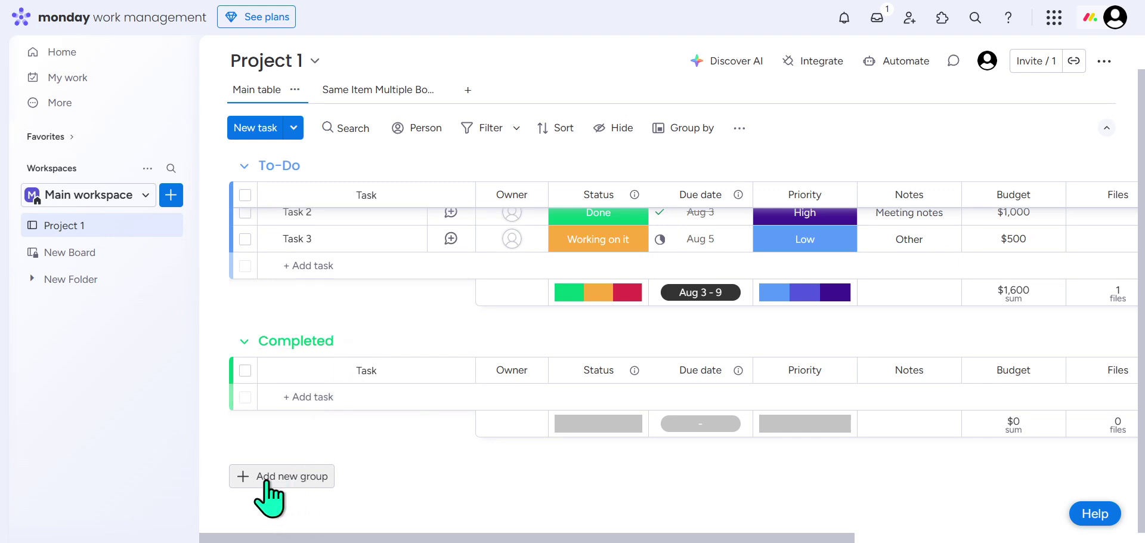
{"action": "scroll", "coordinate": [305, 477], "scroll_direction": "up", "scroll_amount": 1}
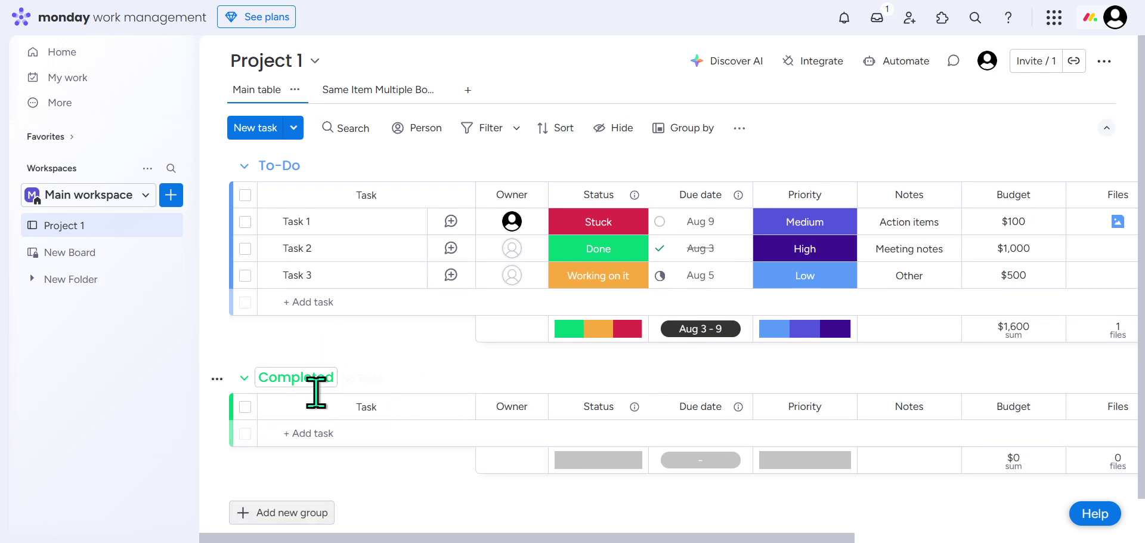
{"action": "scroll", "coordinate": [483, 382], "scroll_direction": "down", "scroll_amount": 1}
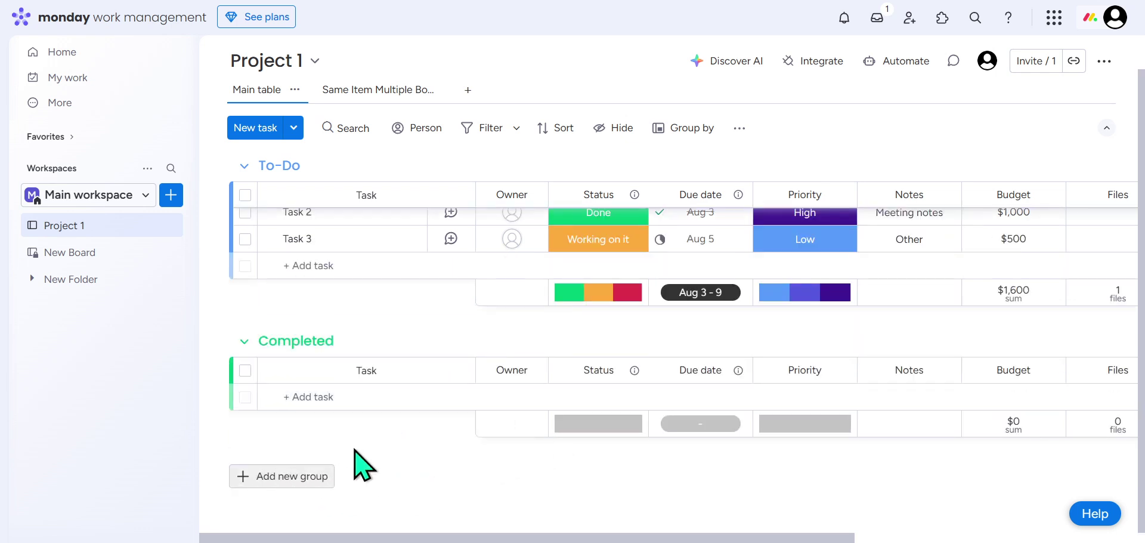
{"action": "scroll", "coordinate": [343, 464], "scroll_direction": "up", "scroll_amount": 1}
Step: Add a new group below Completed named Stuck and give it the dark red colour
{"action": "scroll", "coordinate": [331, 474], "scroll_direction": "down", "scroll_amount": 1}
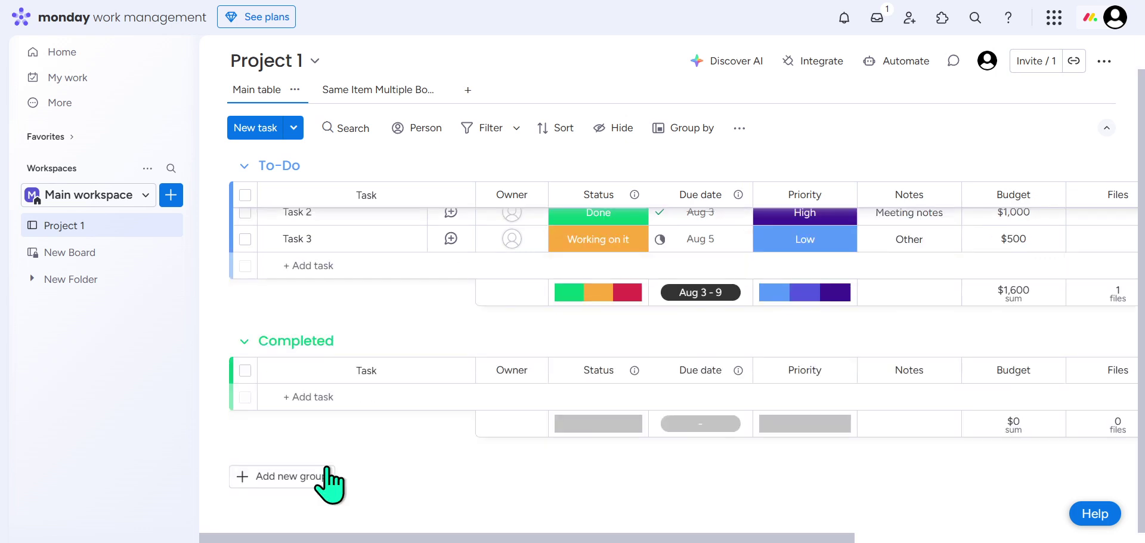
{"action": "left_click", "coordinate": [306, 476]}
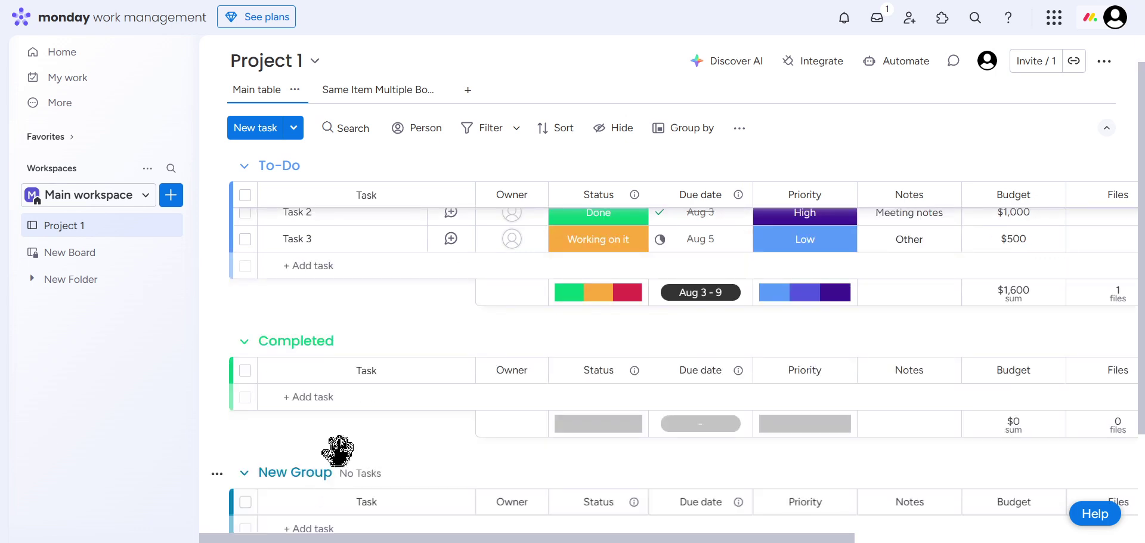
{"action": "left_click", "coordinate": [258, 475]}
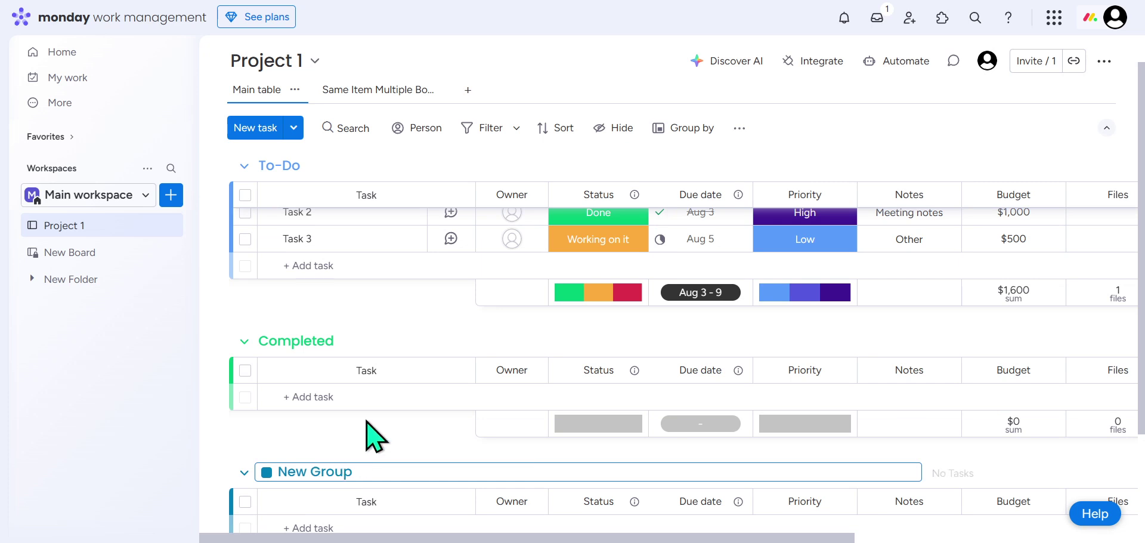
{"action": "scroll", "coordinate": [367, 419], "scroll_direction": "down", "scroll_amount": 2}
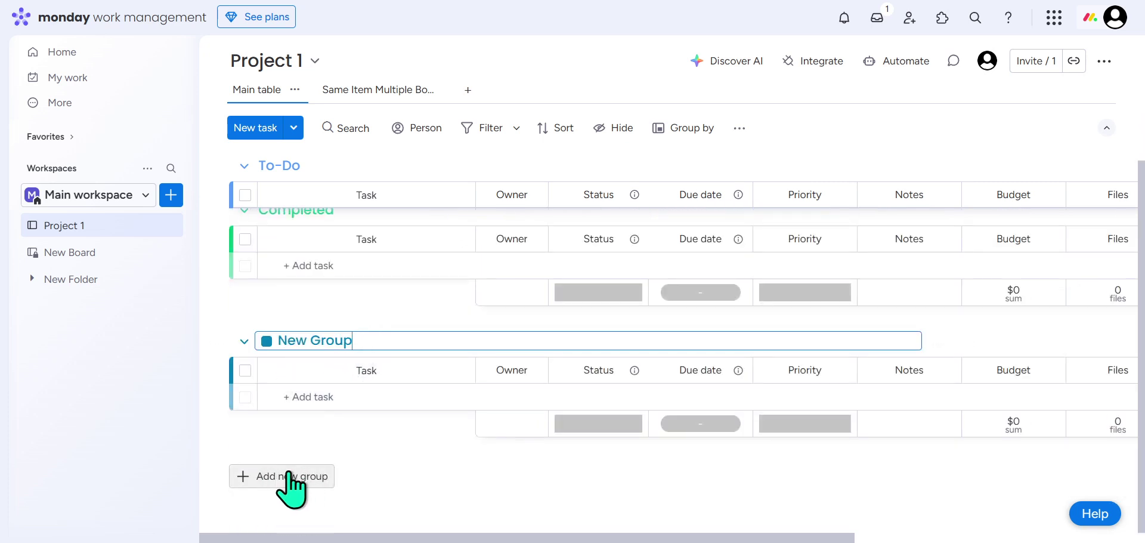
{"action": "left_click_drag", "start_coordinate": [364, 341], "coordinate": [282, 345]}
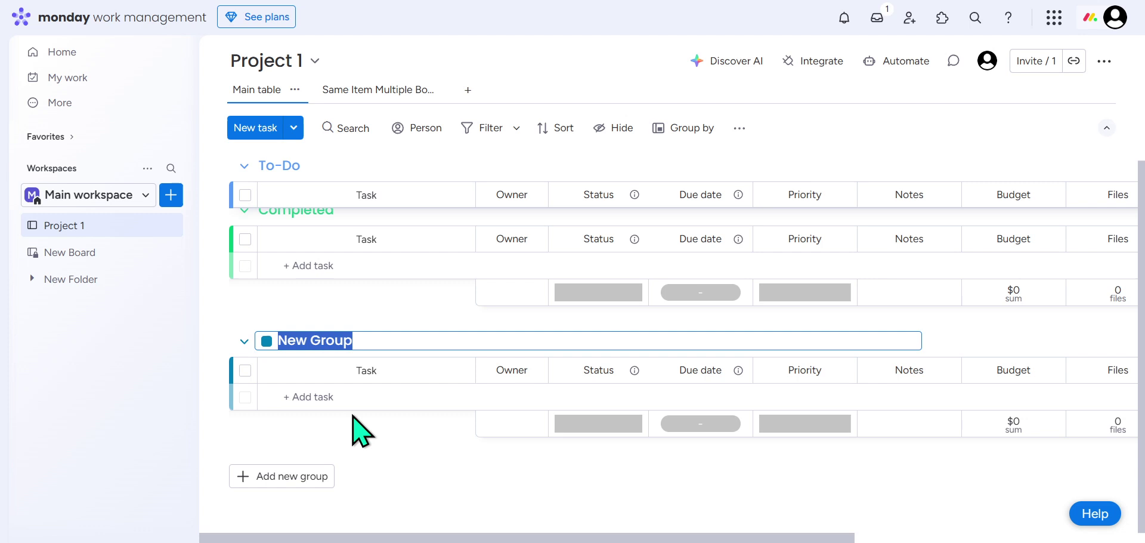
{"action": "type", "text": "Stuck"}
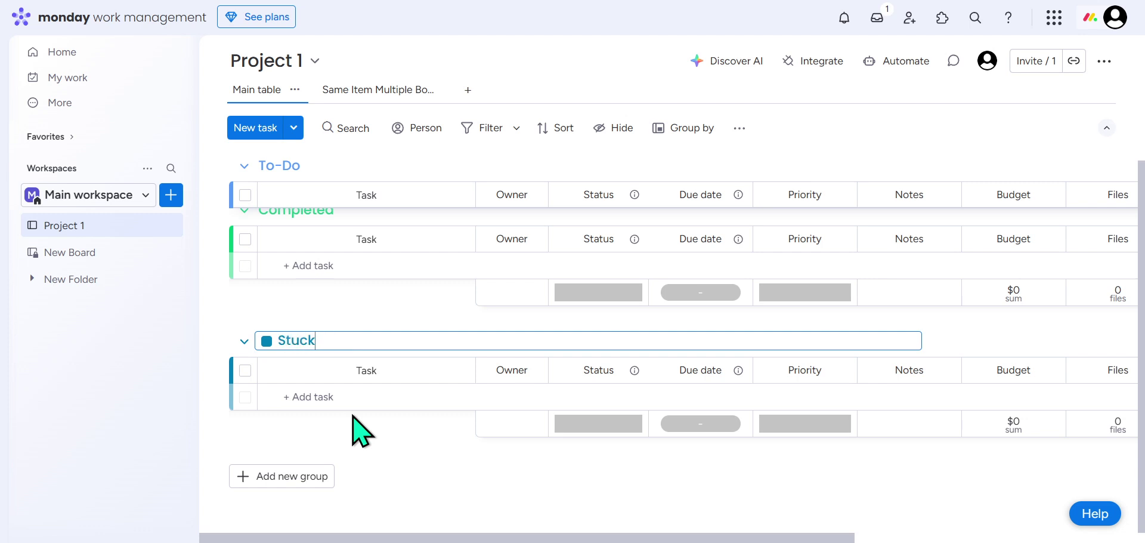
{"action": "left_click", "coordinate": [266, 341]}
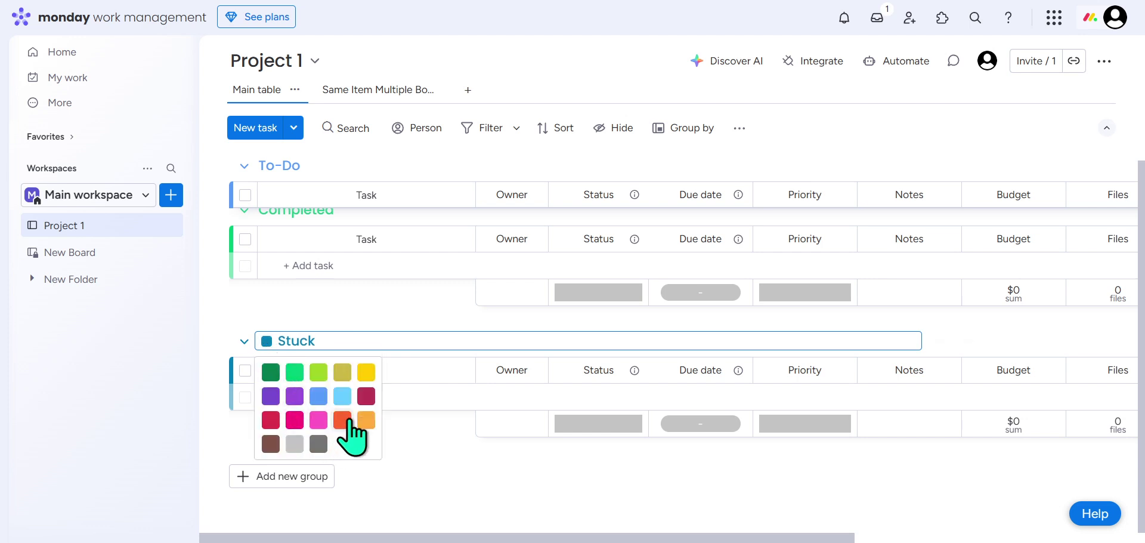
{"action": "left_click", "coordinate": [271, 420]}
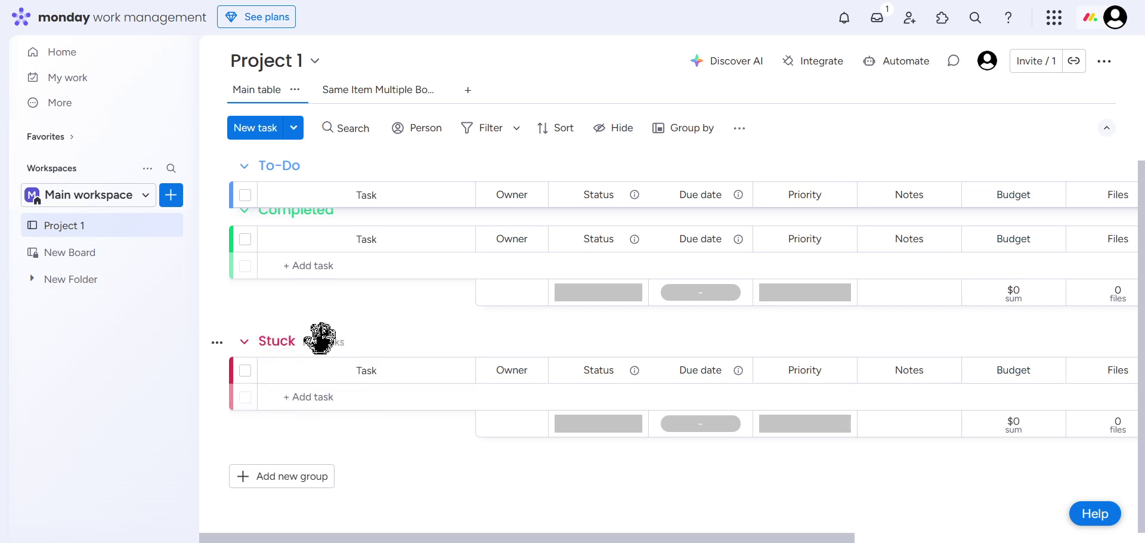
Step: Move the Stuck group between the To-Do and Completed groups
{"action": "scroll", "coordinate": [356, 343], "scroll_direction": "up", "scroll_amount": 3}
{"action": "scroll", "coordinate": [356, 343], "scroll_direction": "up", "scroll_amount": 1}
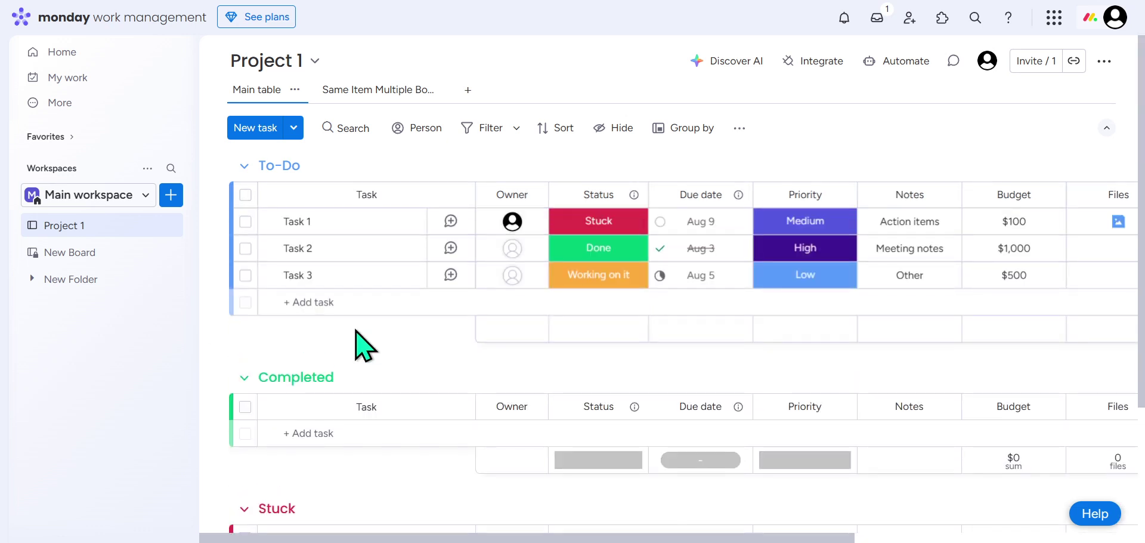
{"action": "scroll", "coordinate": [262, 401], "scroll_direction": "down", "scroll_amount": 3}
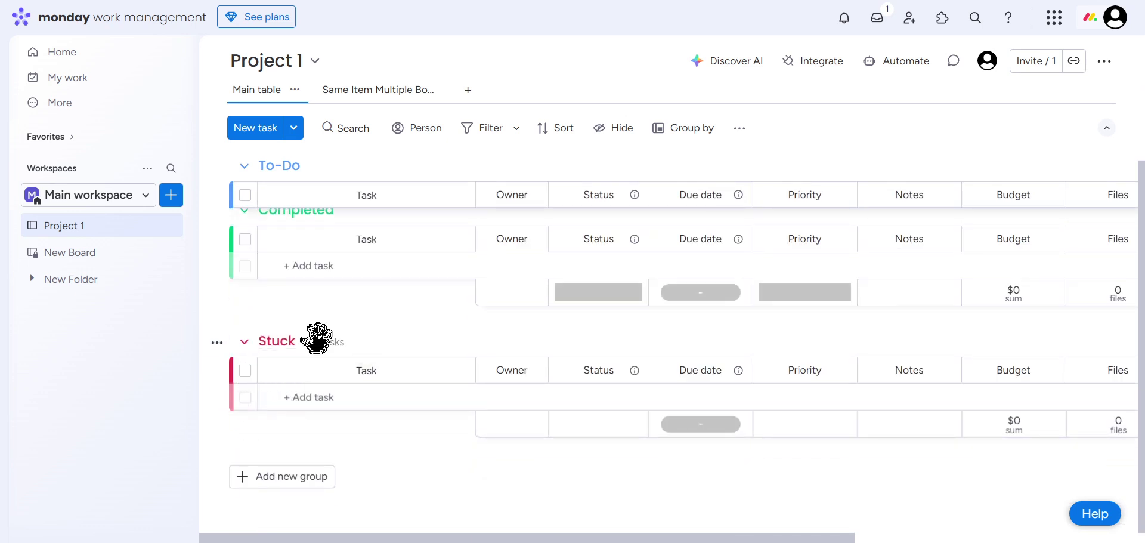
{"action": "left_click_drag", "start_coordinate": [347, 344], "coordinate": [347, 241]}
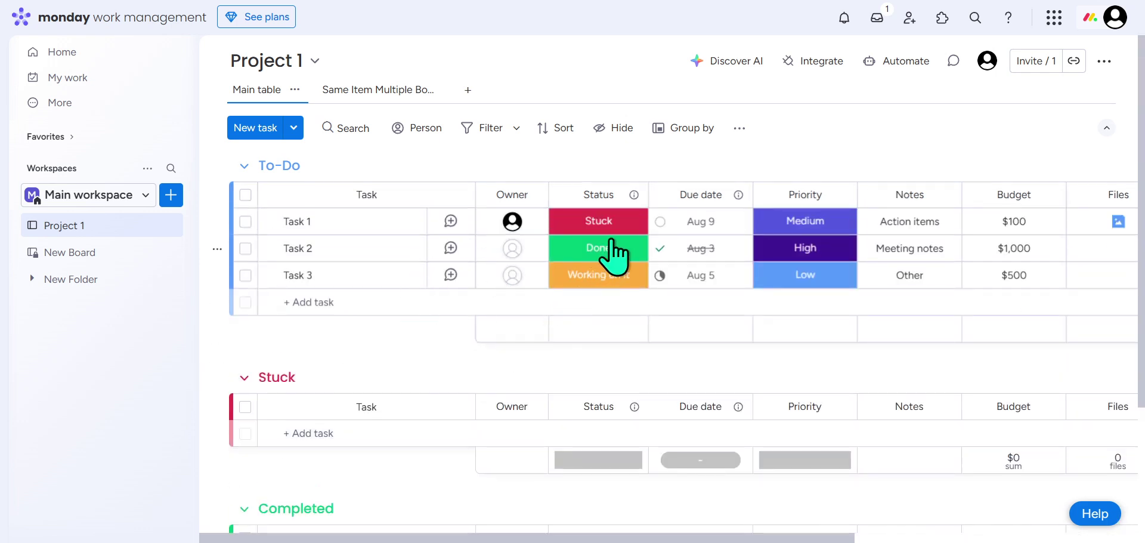
Step: Group the board's items by the Status column and look over the resulting groups
{"action": "left_click", "coordinate": [678, 144]}
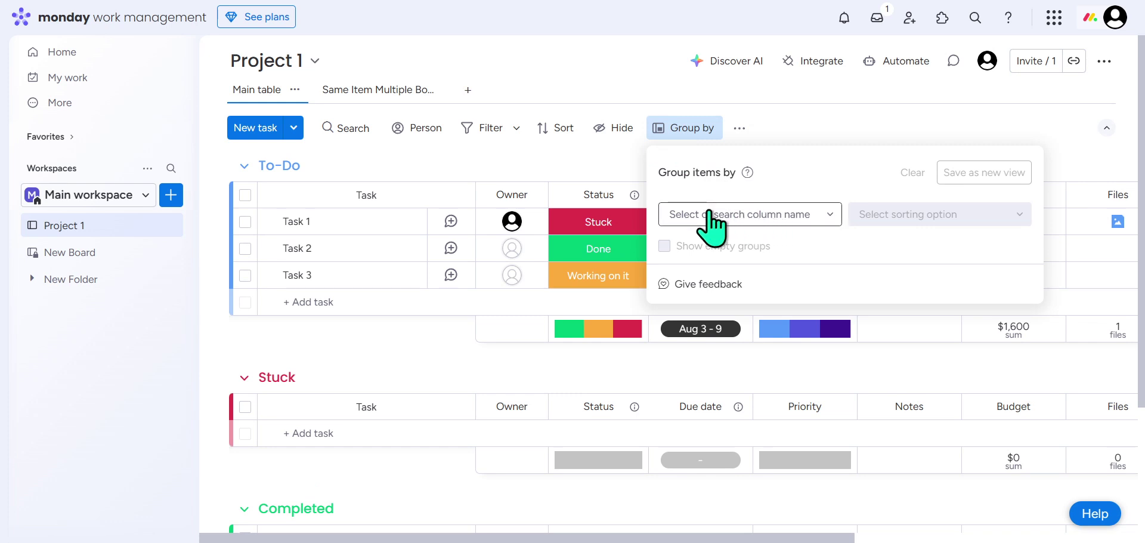
{"action": "left_click", "coordinate": [750, 224]}
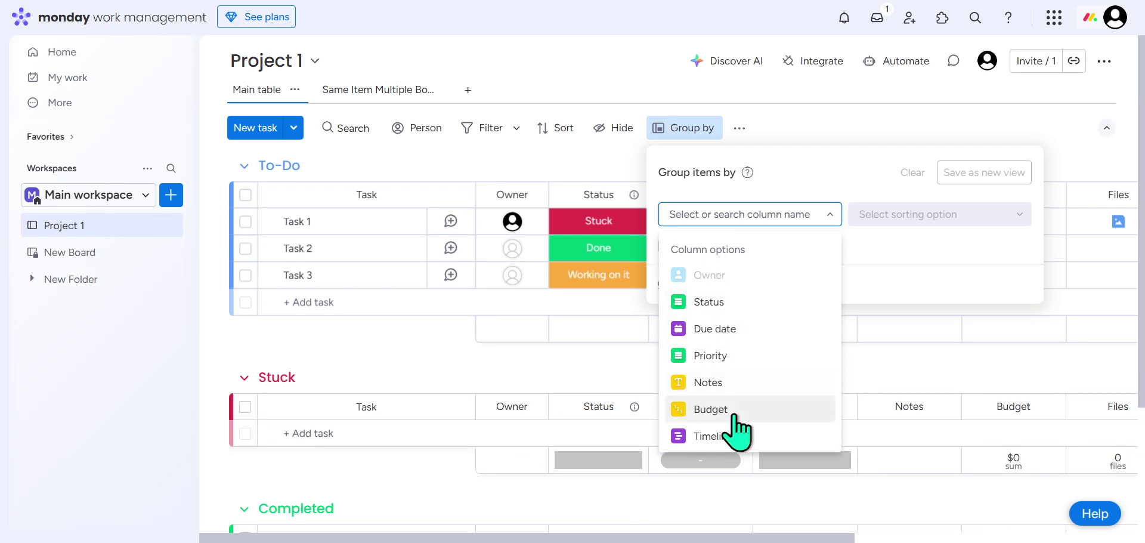
{"action": "left_click", "coordinate": [710, 302]}
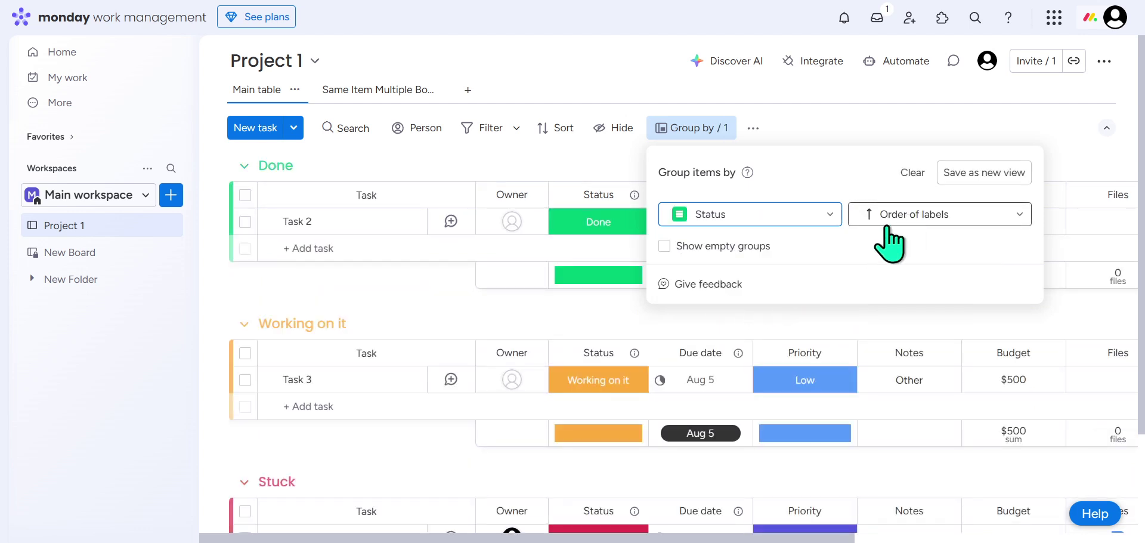
{"action": "scroll", "coordinate": [448, 315], "scroll_direction": "down", "scroll_amount": 2}
{"action": "scroll", "coordinate": [448, 315], "scroll_direction": "up", "scroll_amount": 2}
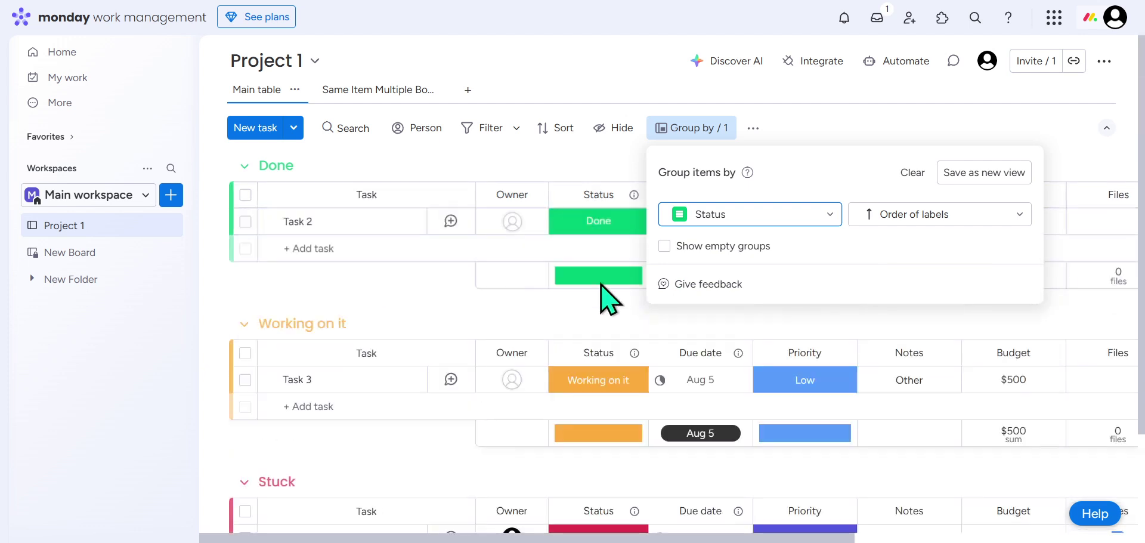
Step: Try sorting the status groups by Reverse order of labels, Order of labels and A → Z
{"action": "left_click", "coordinate": [916, 220]}
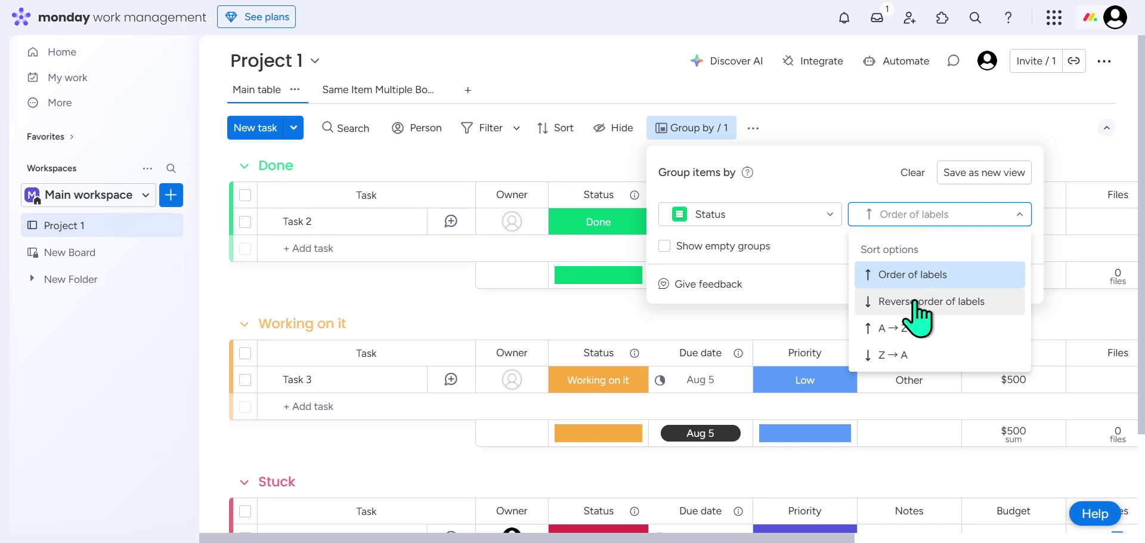
{"action": "left_click", "coordinate": [916, 303]}
{"action": "left_click", "coordinate": [903, 219]}
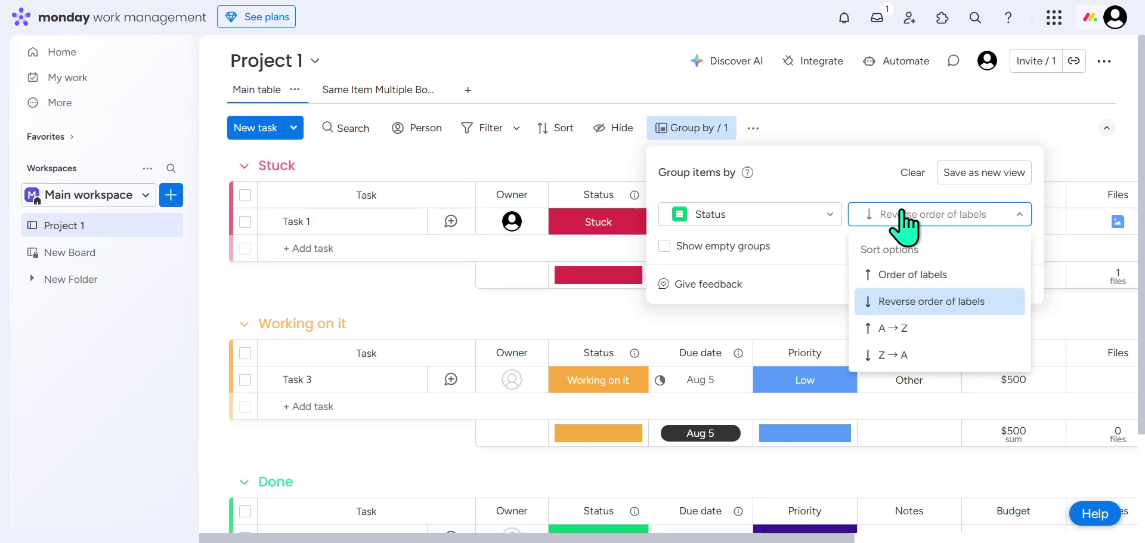
{"action": "left_click", "coordinate": [928, 280]}
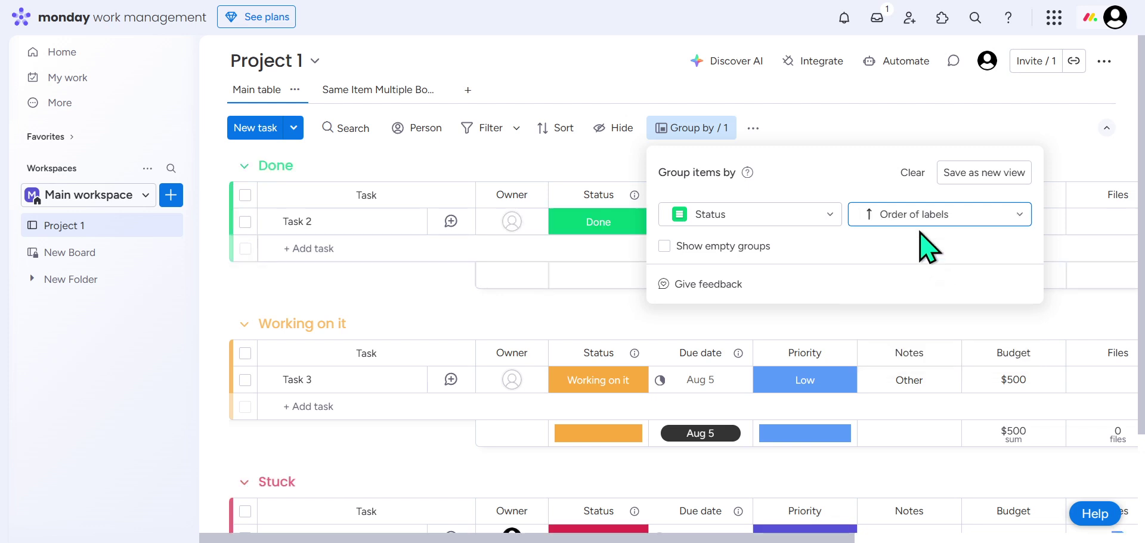
{"action": "left_click", "coordinate": [913, 215]}
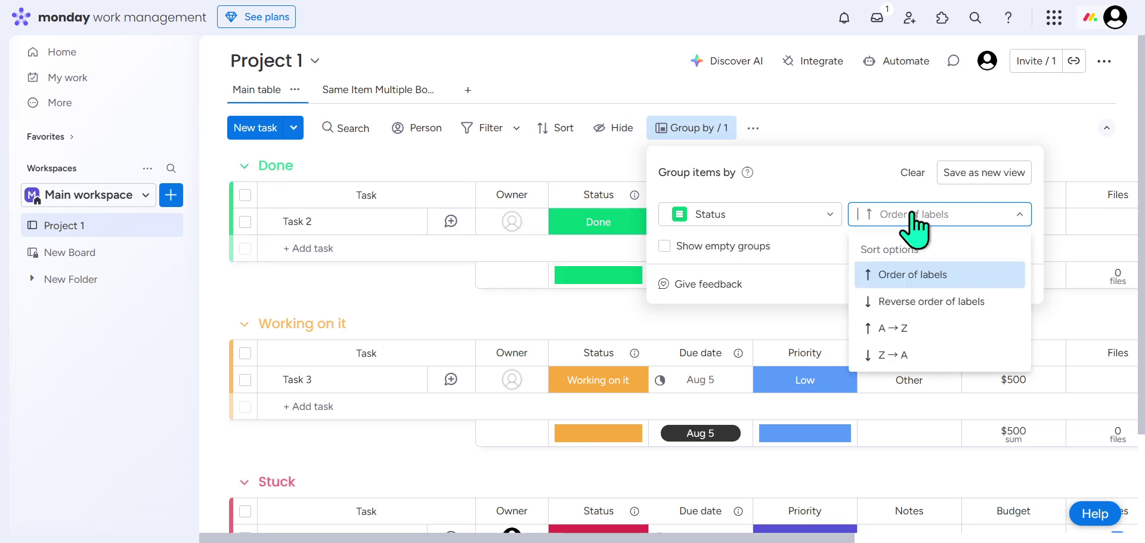
{"action": "left_click", "coordinate": [929, 327]}
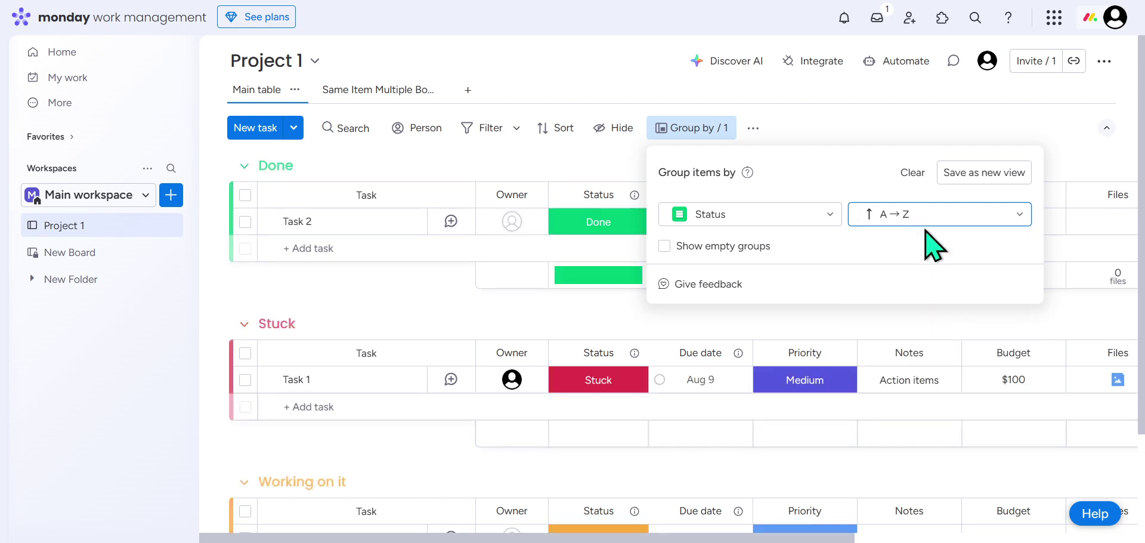
Step: Set the status groups' sorting to Reverse order of labels and close the grouping options
{"action": "left_click", "coordinate": [923, 215]}
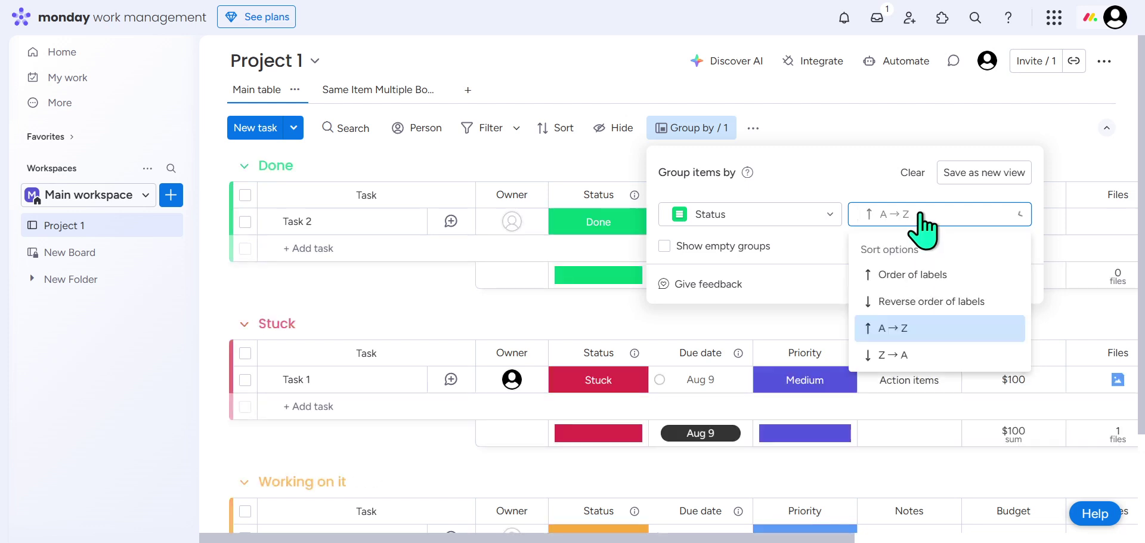
{"action": "left_click", "coordinate": [934, 301]}
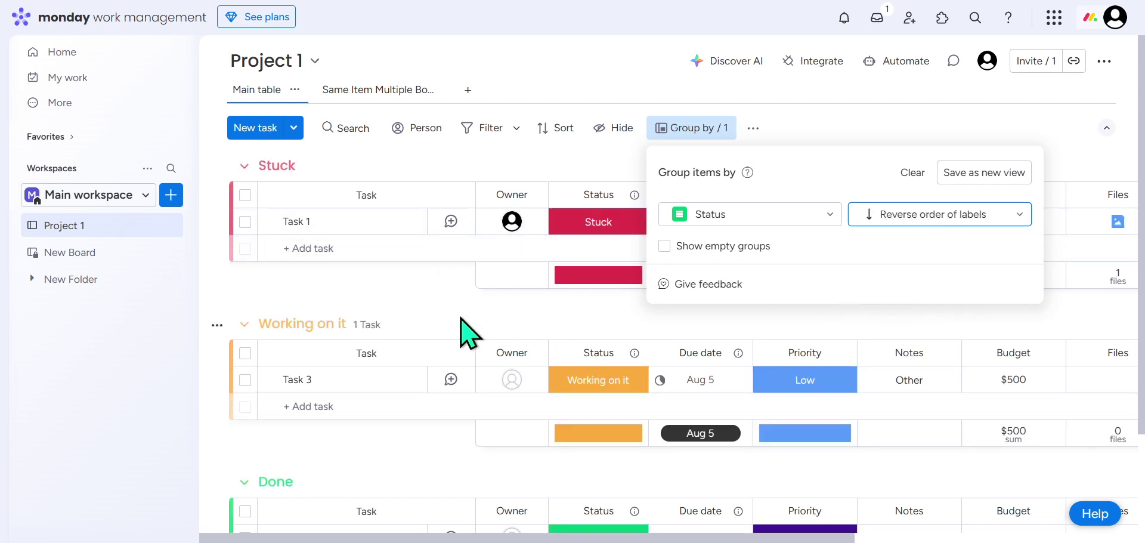
{"action": "left_click", "coordinate": [468, 331]}
{"action": "scroll", "coordinate": [479, 284], "scroll_direction": "down", "scroll_amount": 2}
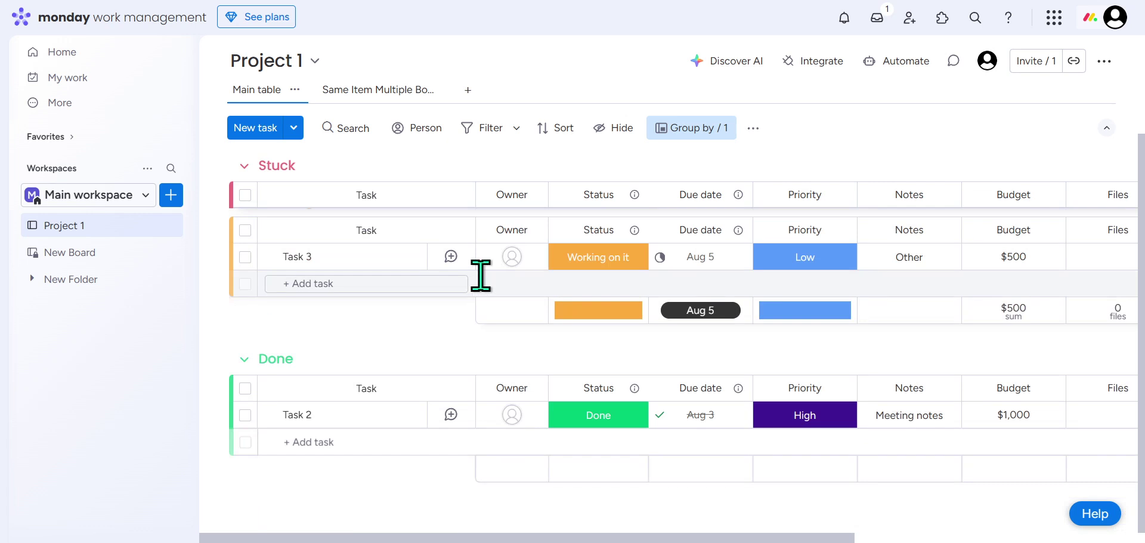
{"action": "scroll", "coordinate": [498, 291], "scroll_direction": "up", "scroll_amount": 2}
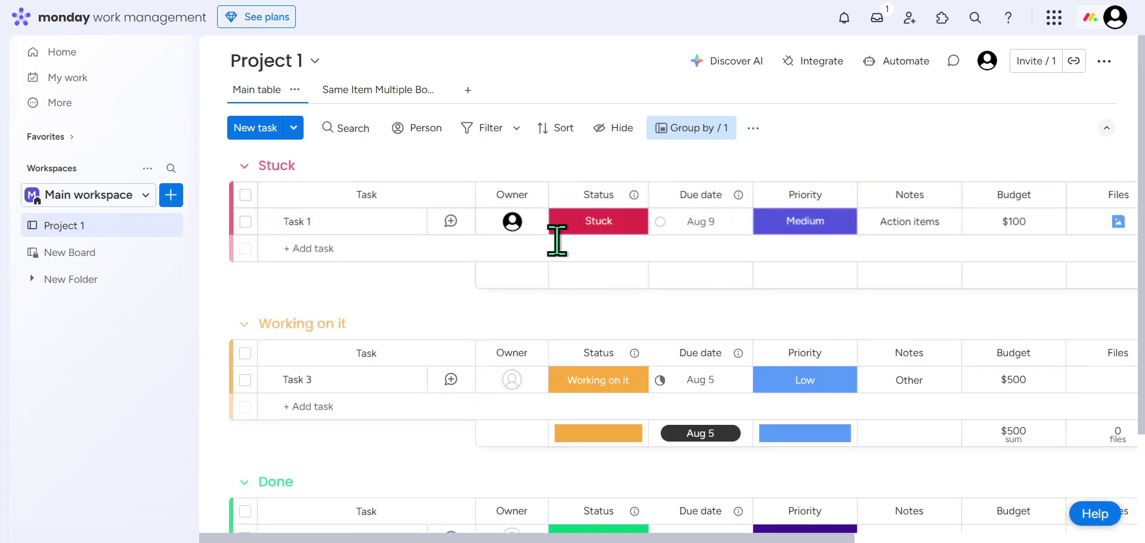
Step: Change the board's grouping from Status to the Priority column and close the grouping options
{"action": "left_click", "coordinate": [676, 131]}
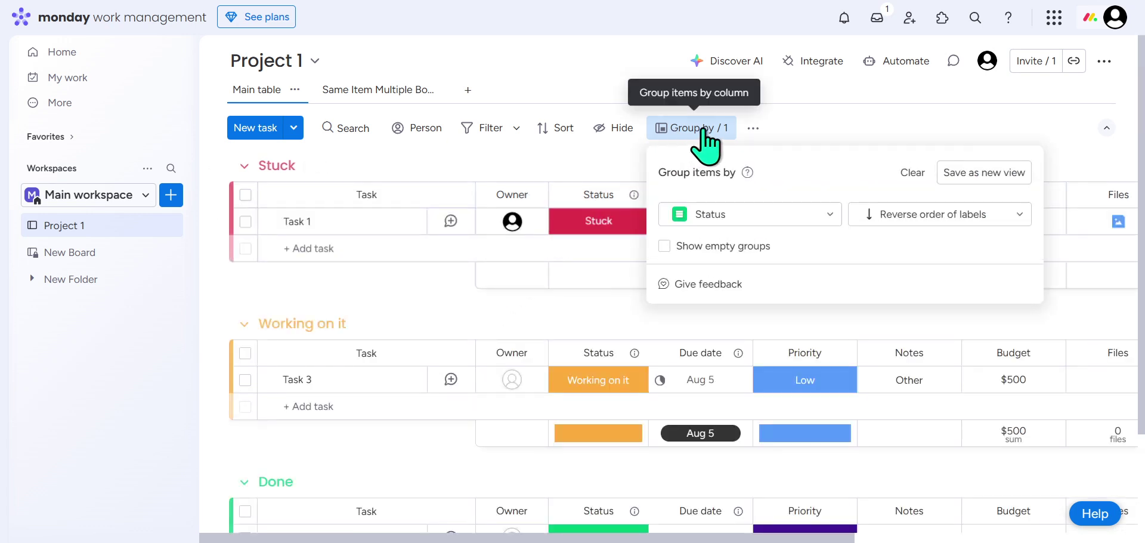
{"action": "left_click", "coordinate": [748, 216]}
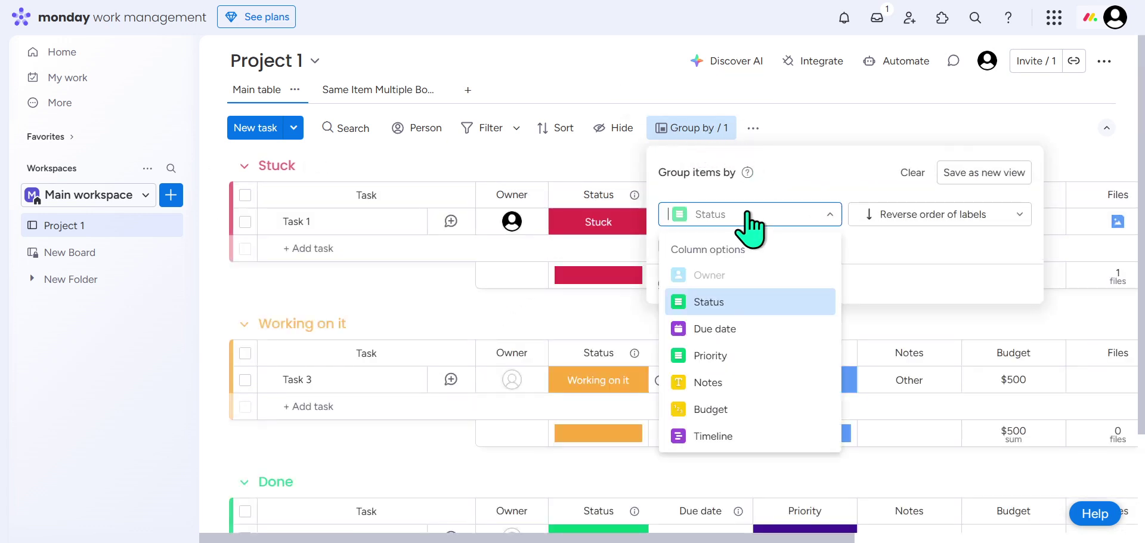
{"action": "left_click", "coordinate": [728, 355]}
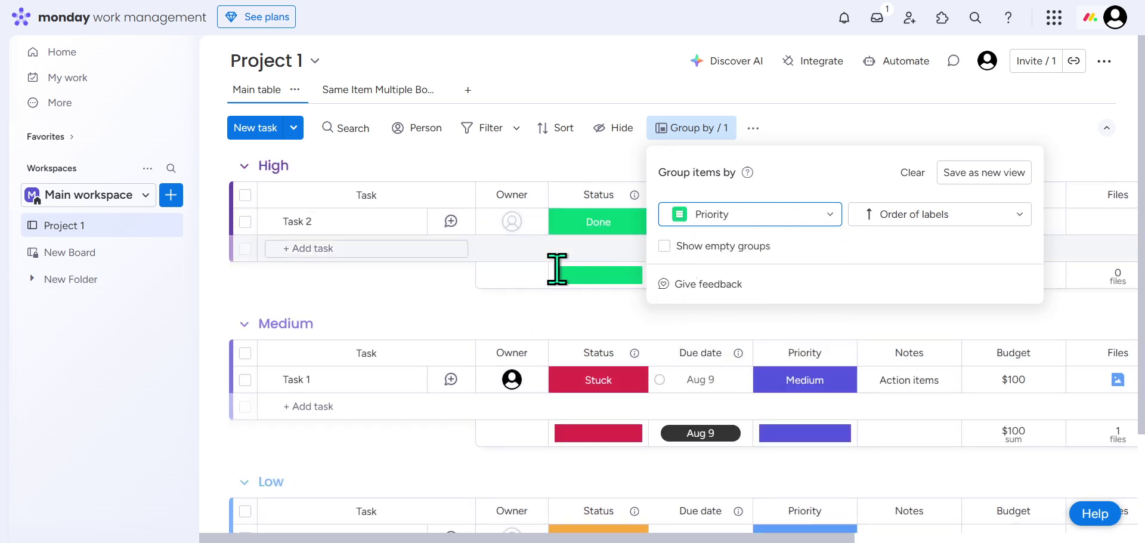
{"action": "left_click", "coordinate": [461, 310]}
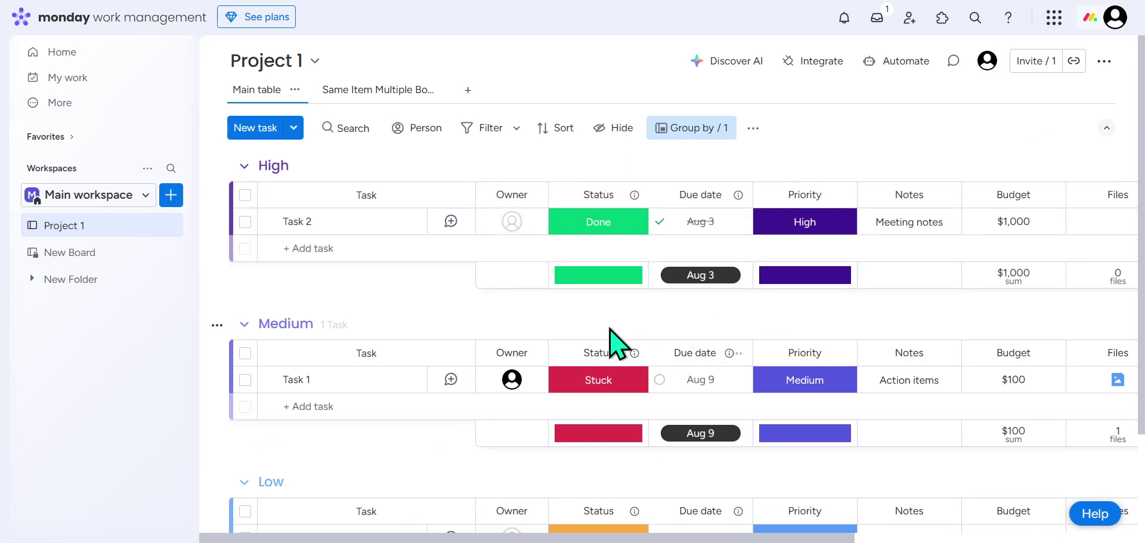
Step: Clear the Priority grouping to restore the board's original groups, and close the grouping options
{"action": "left_click", "coordinate": [686, 132]}
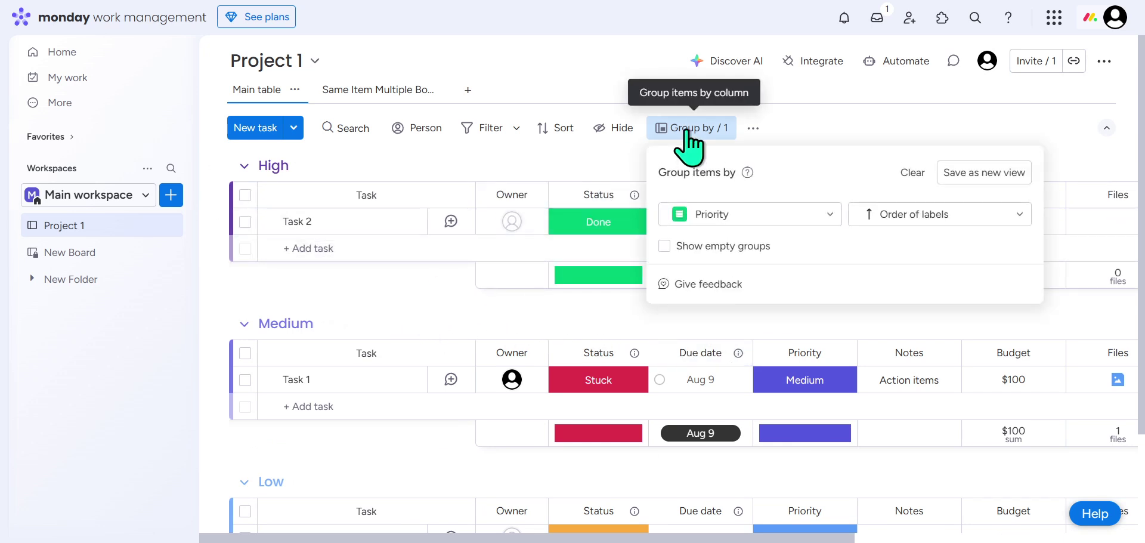
{"action": "left_click", "coordinate": [910, 173]}
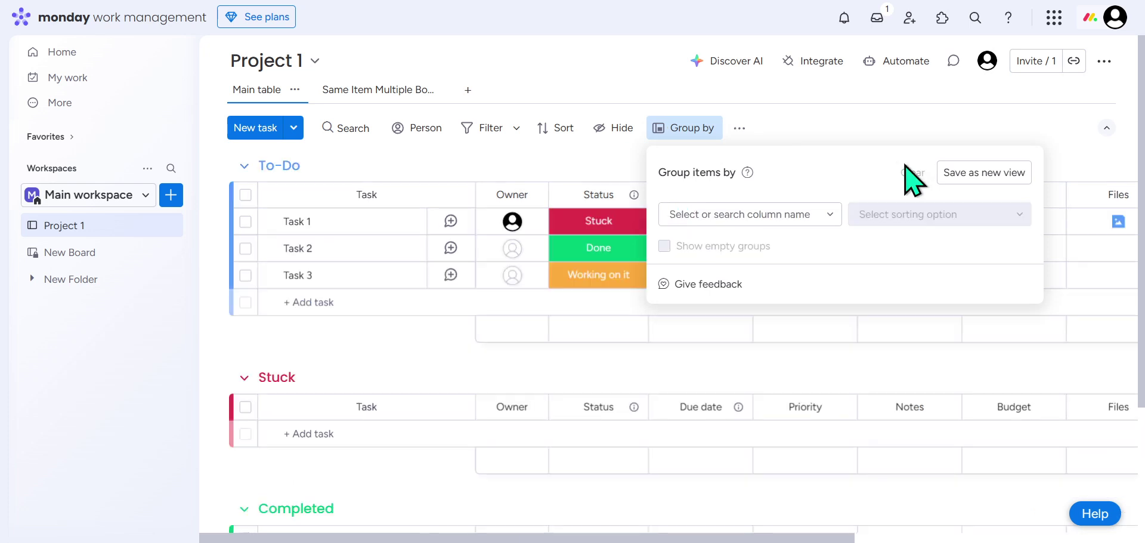
{"action": "left_click", "coordinate": [864, 127]}
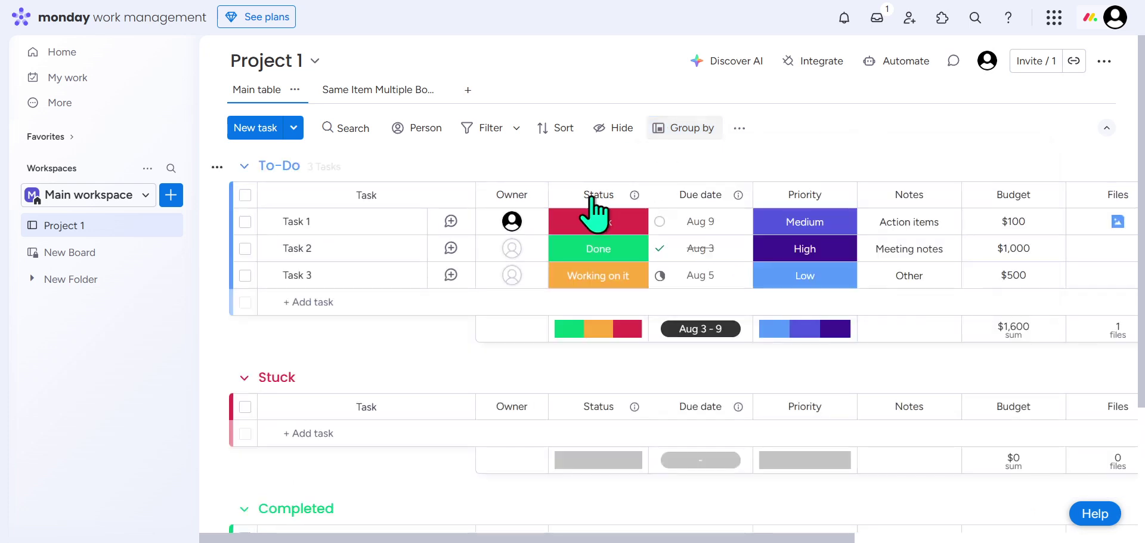
Step: Group the board's items by the Due date column with the groups sorted Earliest to latest, and close the grouping options
{"action": "left_click", "coordinate": [686, 137]}
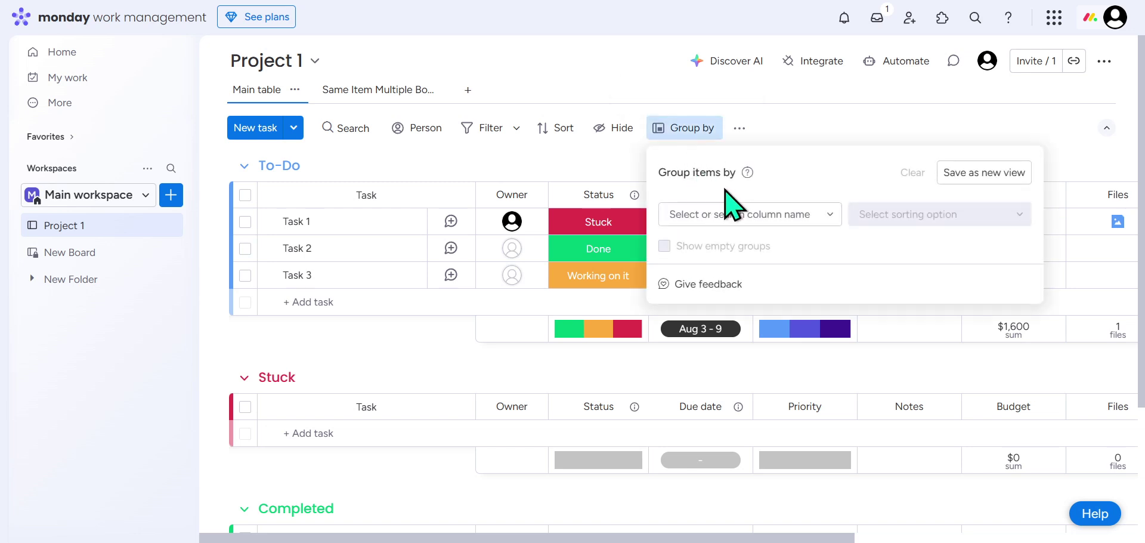
{"action": "left_click", "coordinate": [770, 216]}
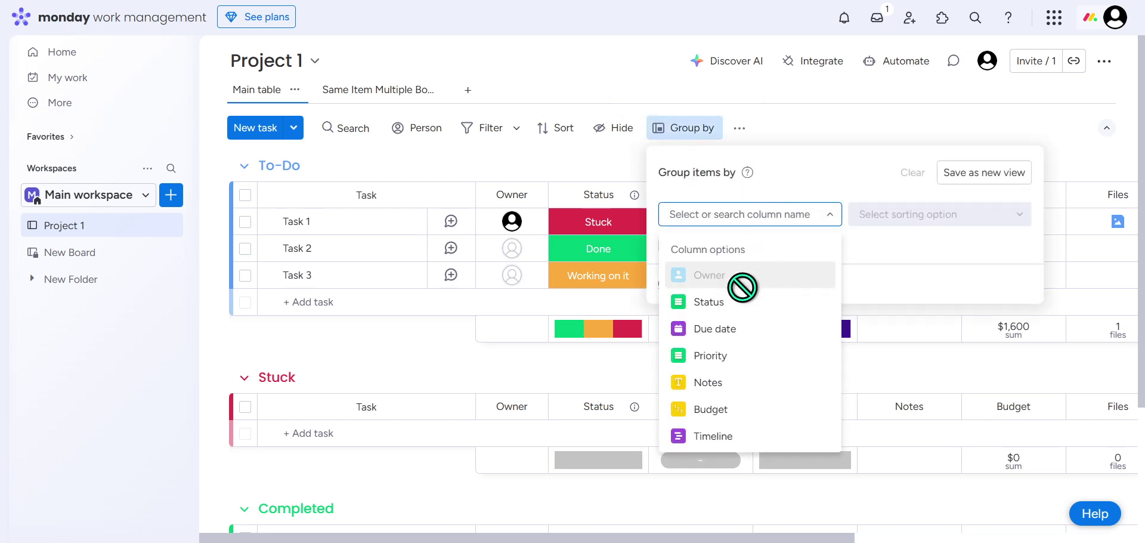
{"action": "left_click", "coordinate": [730, 343]}
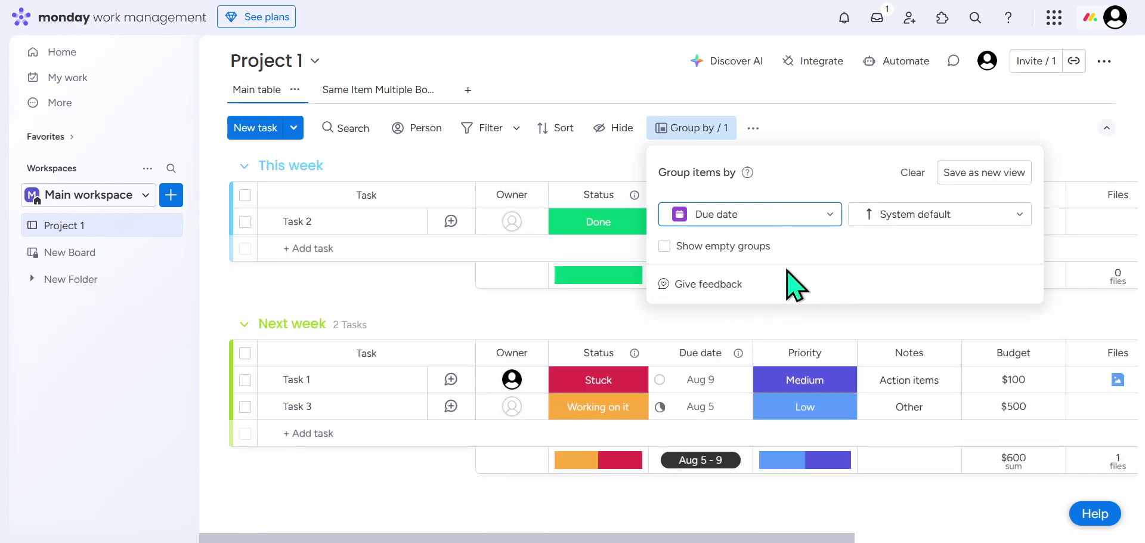
{"action": "left_click", "coordinate": [893, 216]}
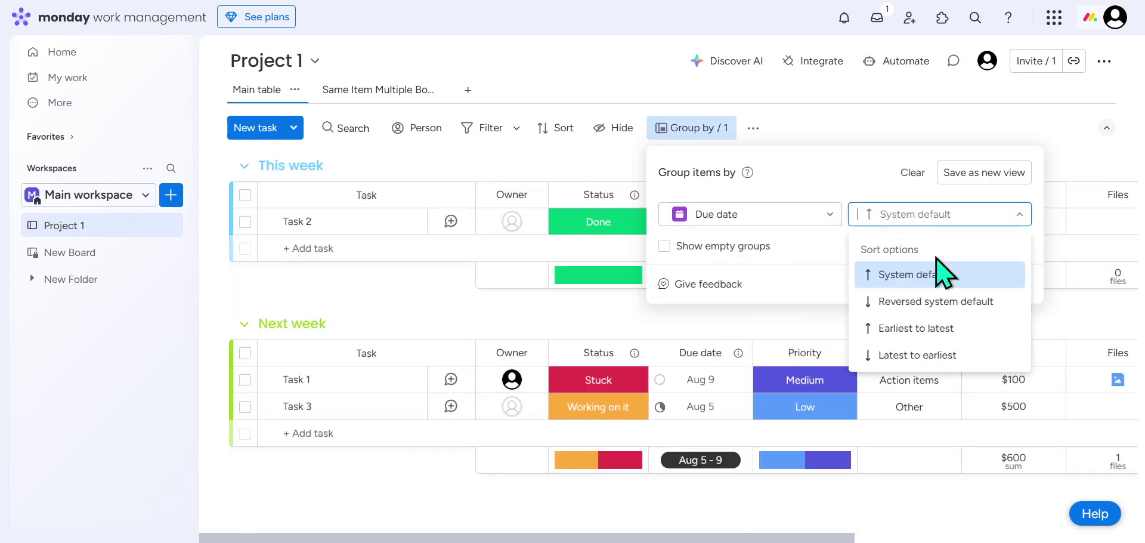
{"action": "left_click", "coordinate": [933, 329]}
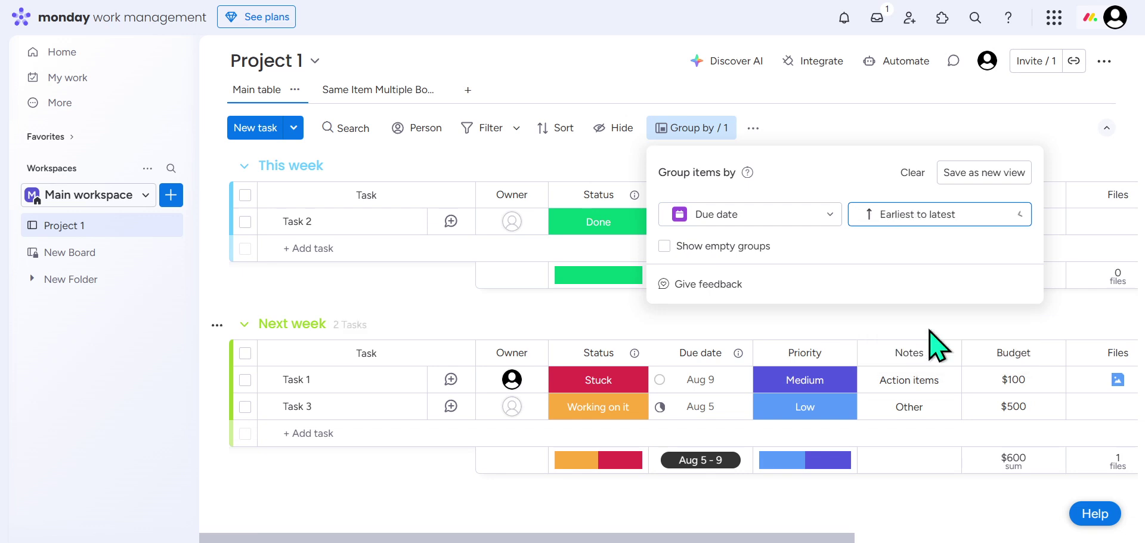
{"action": "left_click", "coordinate": [477, 319]}
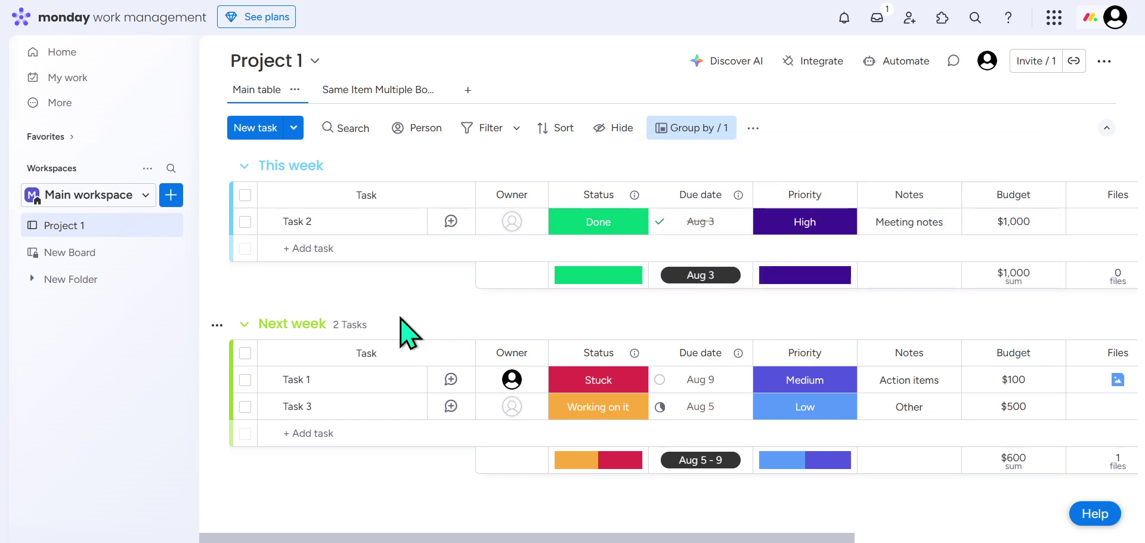